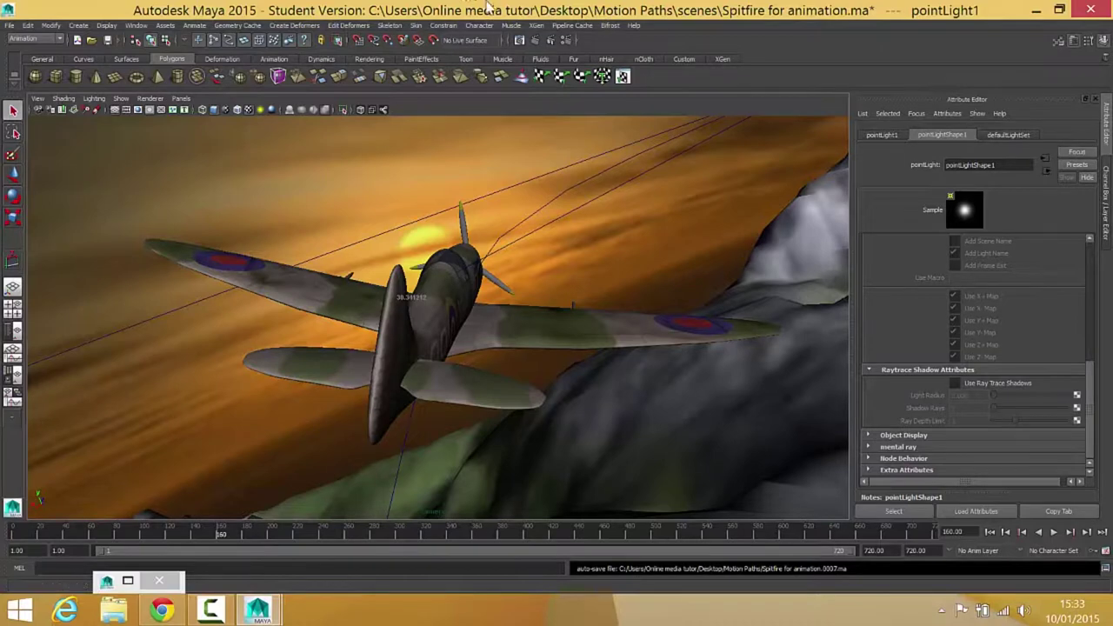
Step: Open the Render Settings window from the status line
click(566, 41)
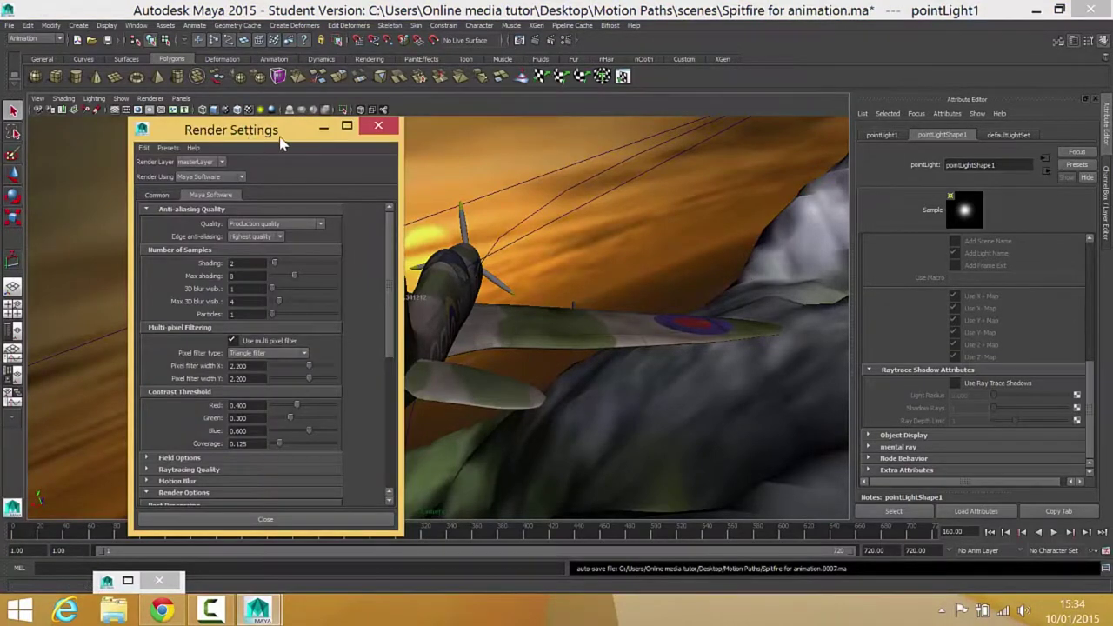
Step: On the Common tab, set the image format to Targa (tga) with name.#.ext frame naming
drag(282, 132, 483, 69)
click(353, 132)
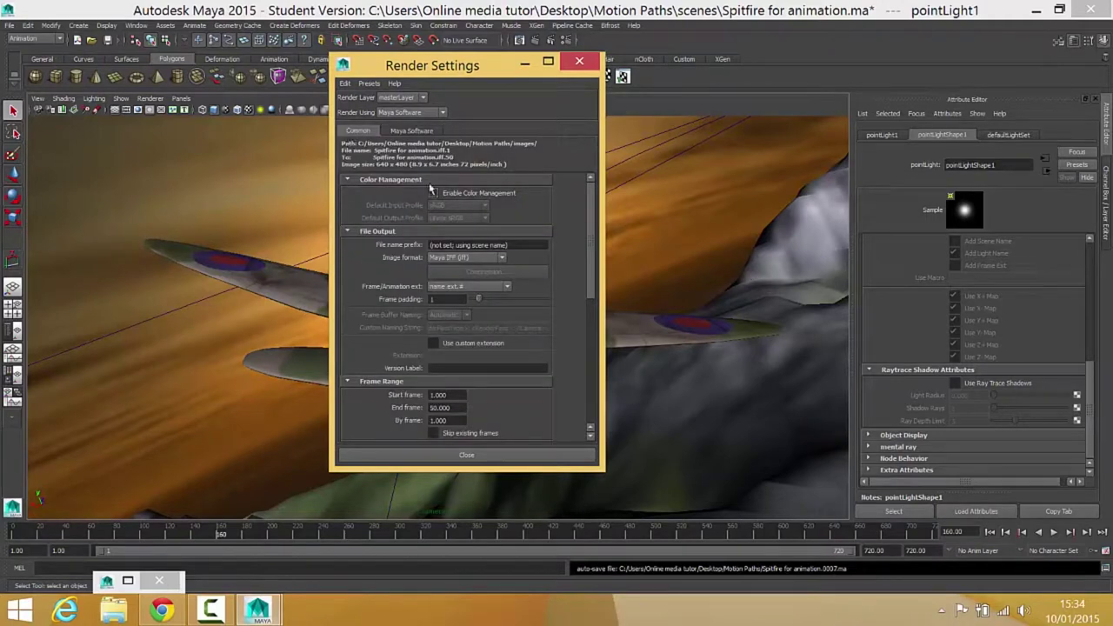
click(465, 257)
scroll(461, 295, down, 3)
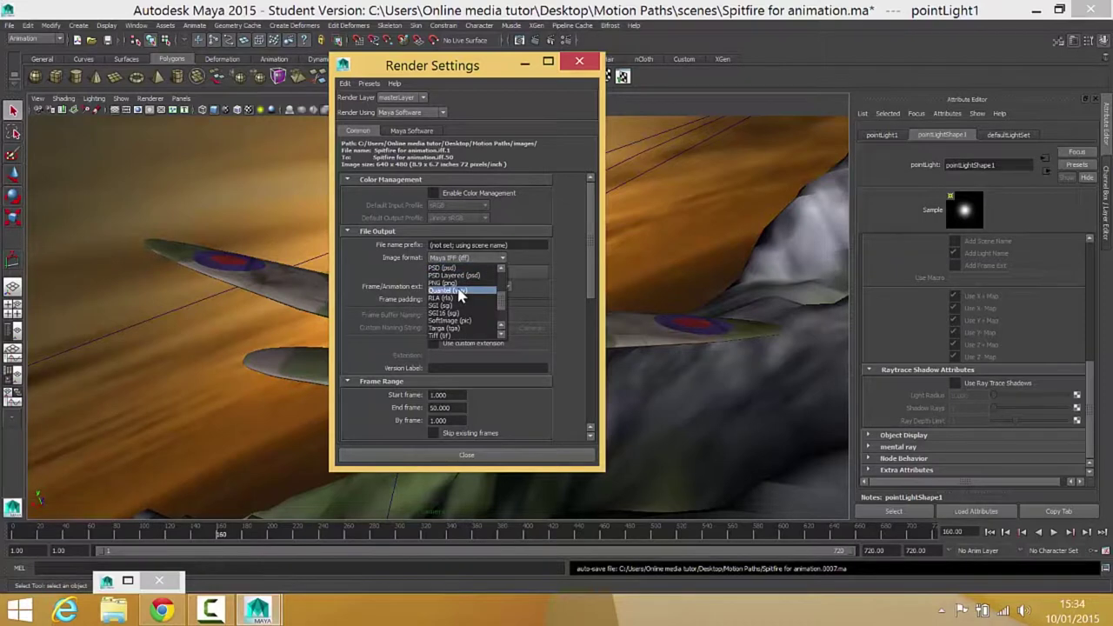
click(455, 328)
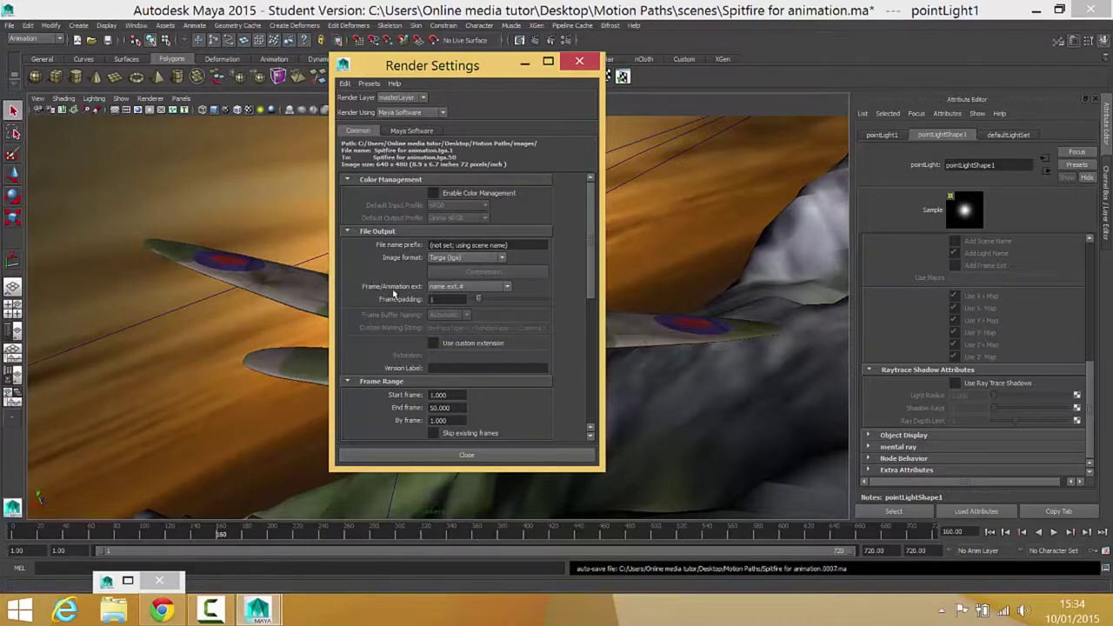
click(449, 288)
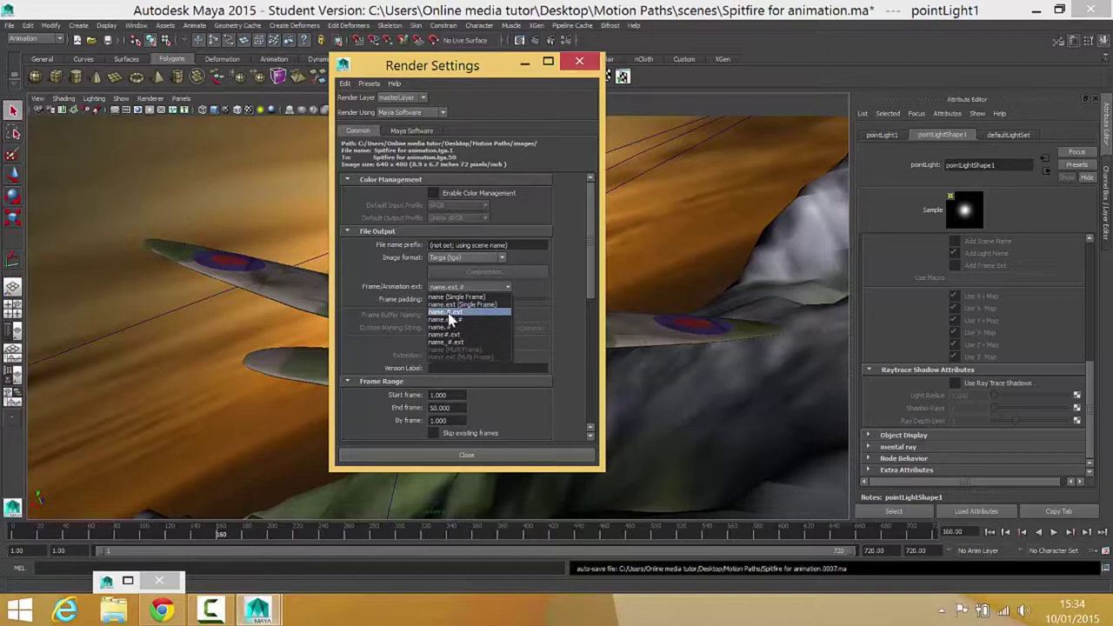
click(455, 313)
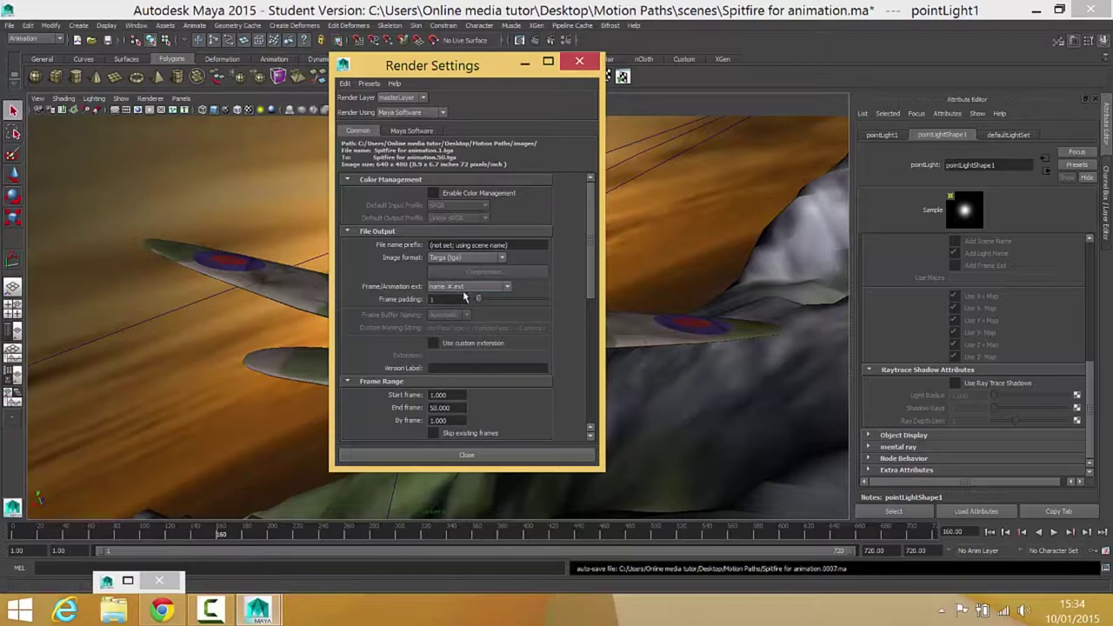
scroll(482, 300, down, 2)
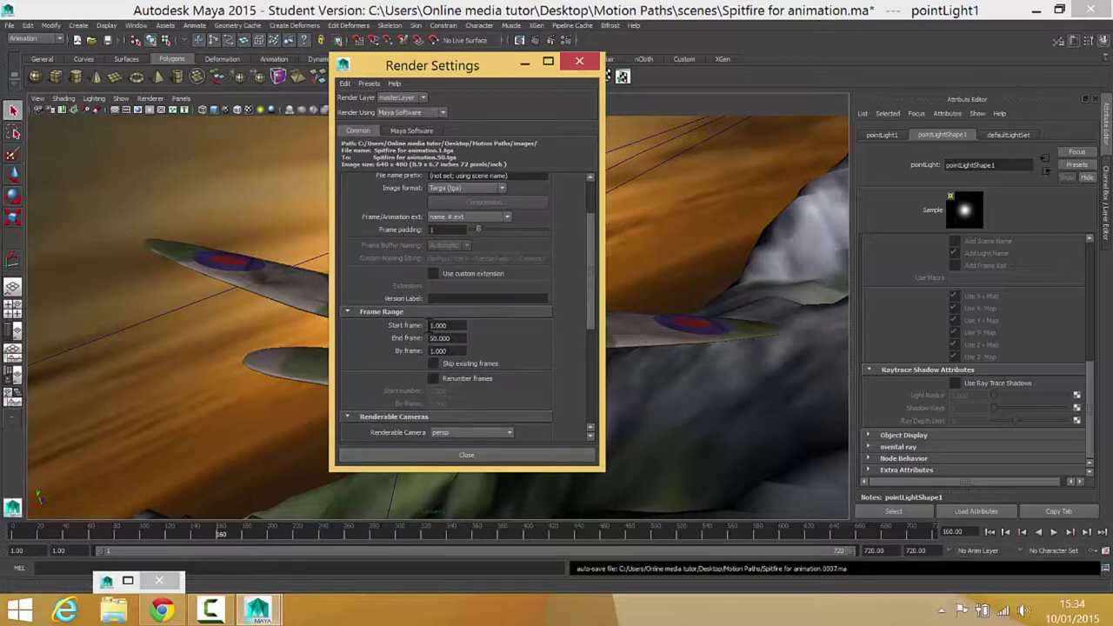
Step: Set the end frame to 720 and make camera1 the renderable camera
double_click(445, 337)
text(720)
key(Return)
scroll(387, 329, down, 2)
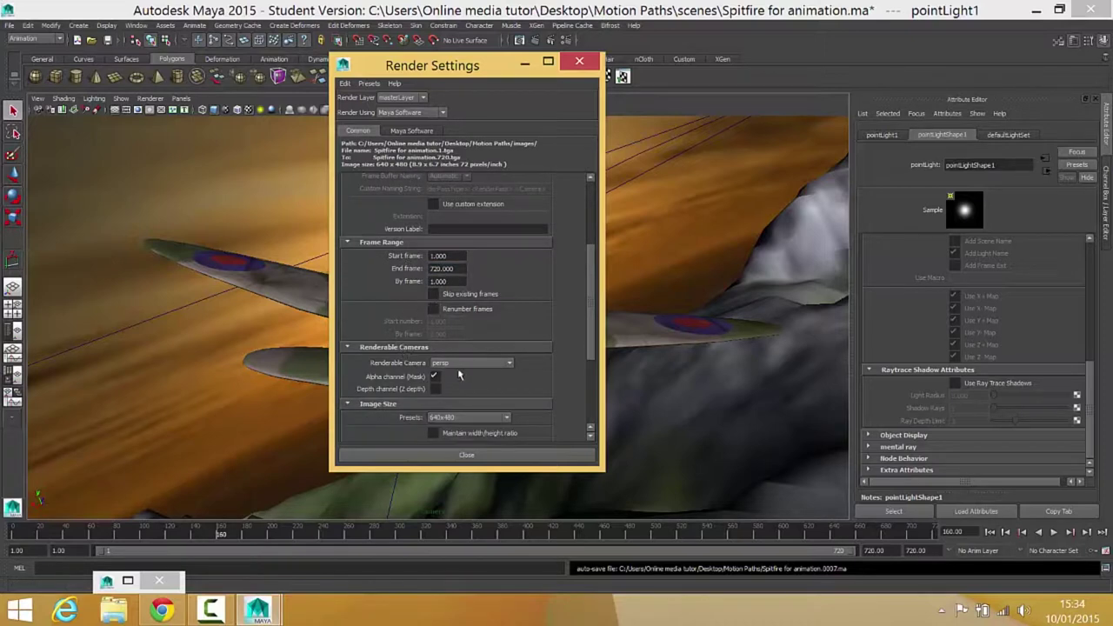
click(461, 364)
click(458, 388)
Step: Choose the HD 720 image size preset for 1280 × 720 output
scroll(474, 288, down, 4)
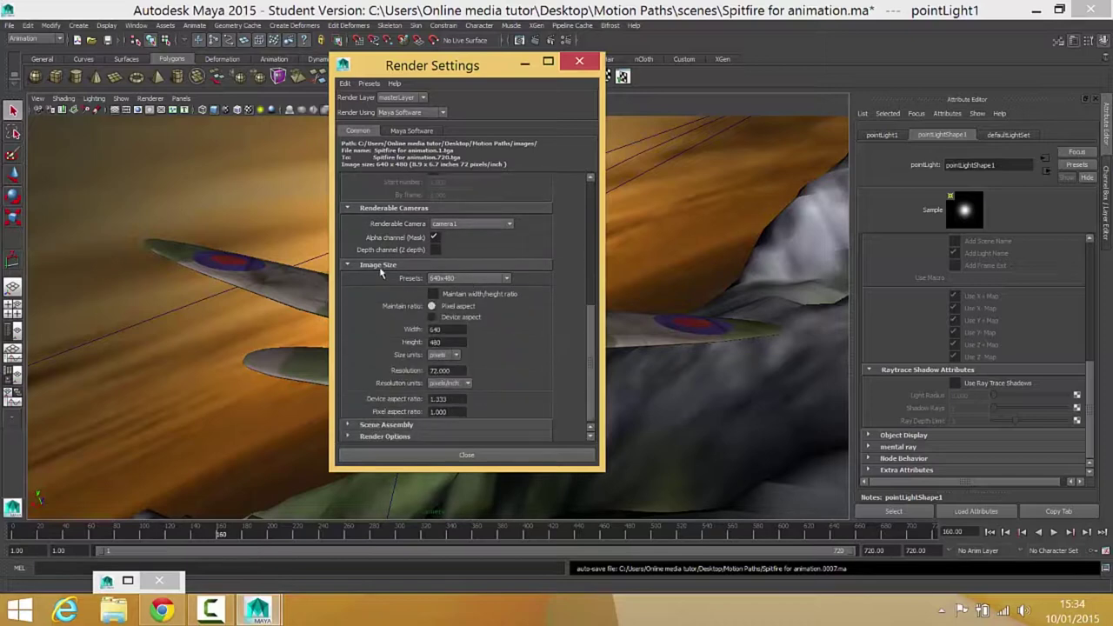
click(461, 278)
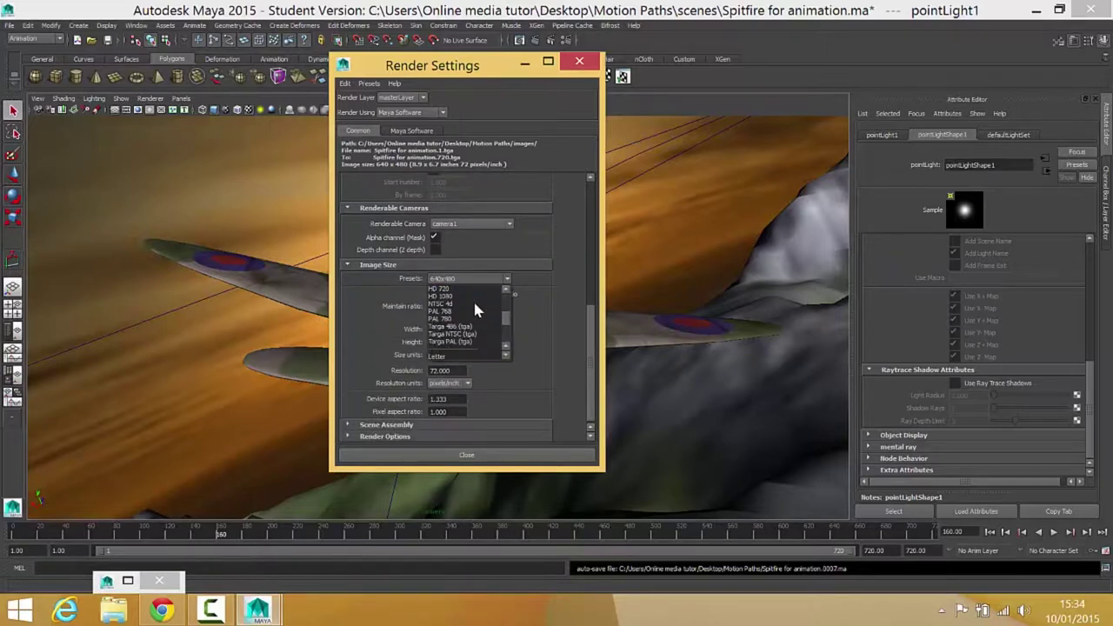
click(468, 315)
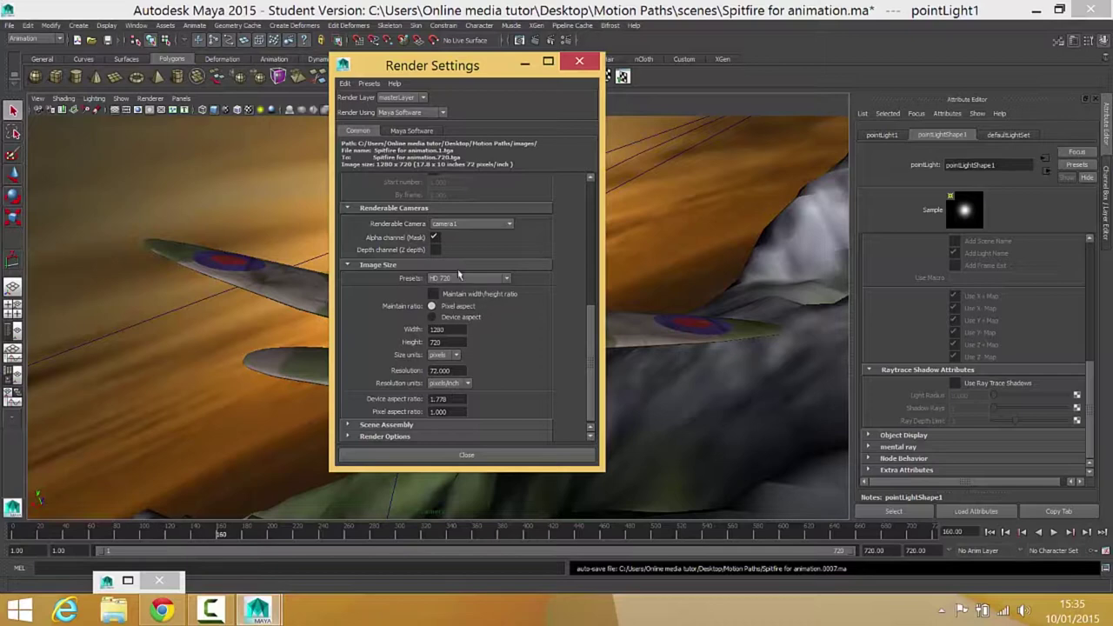
Step: On the Maya Software tab, keep anti-aliasing quality at Production
click(410, 131)
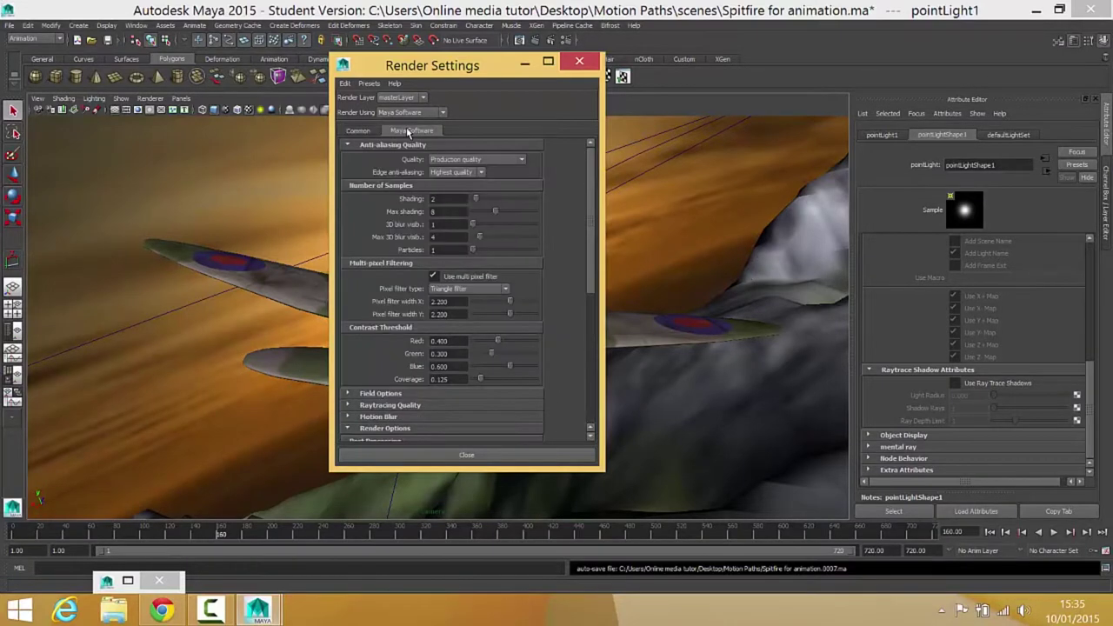
click(483, 160)
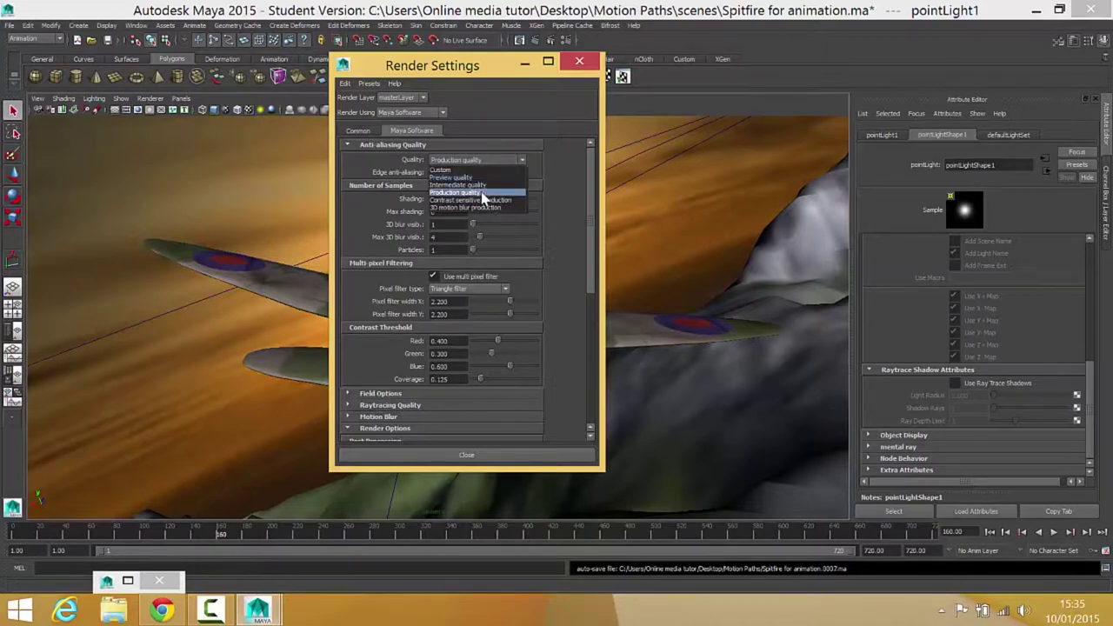
click(480, 192)
scroll(421, 184, down, 2)
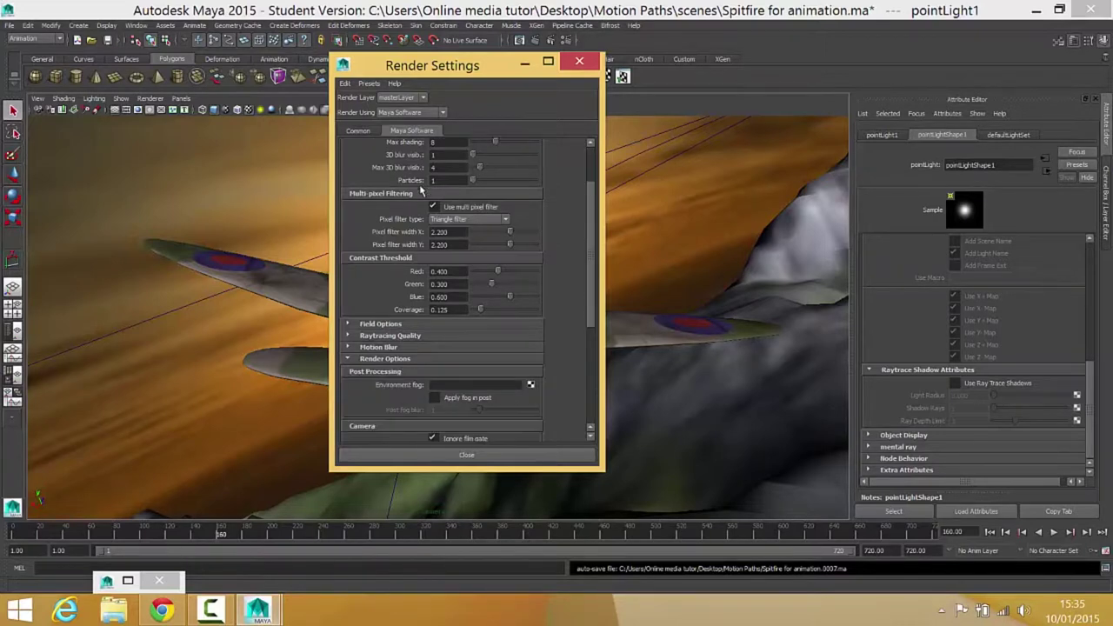
click(387, 336)
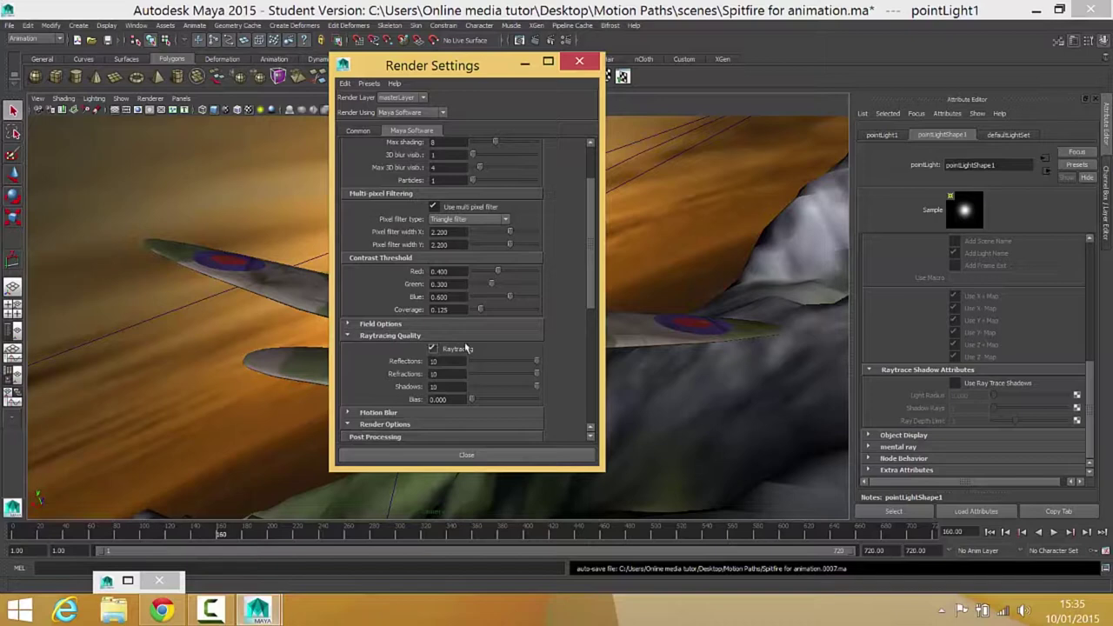
click(411, 337)
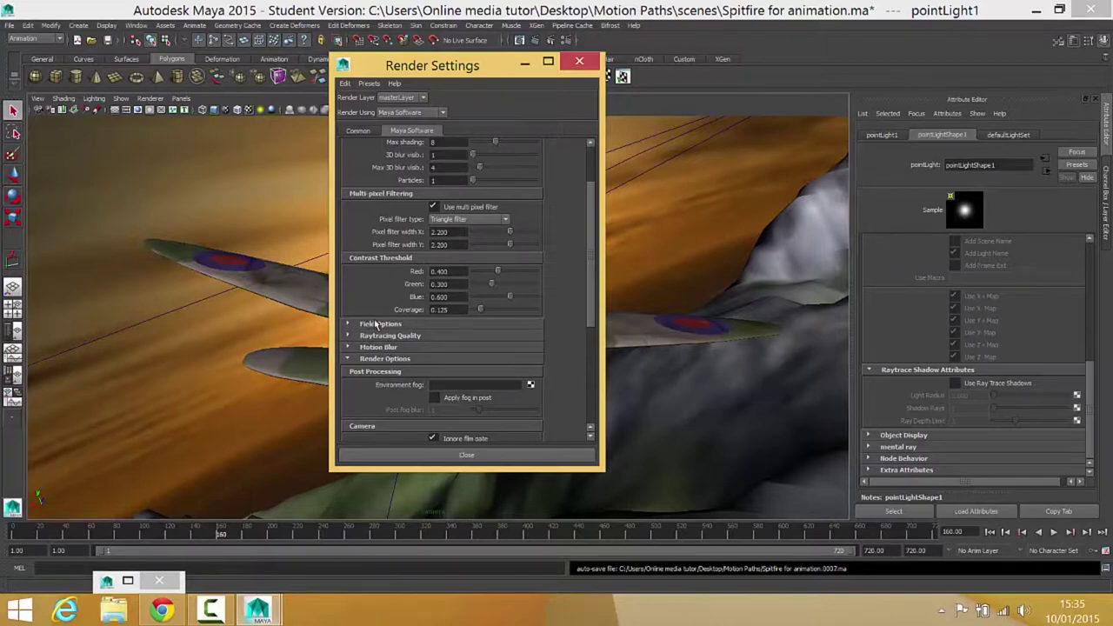
Step: Enable 3D motion blur with blur by frame 1.000 and review the remaining options
drag(426, 67, 842, 68)
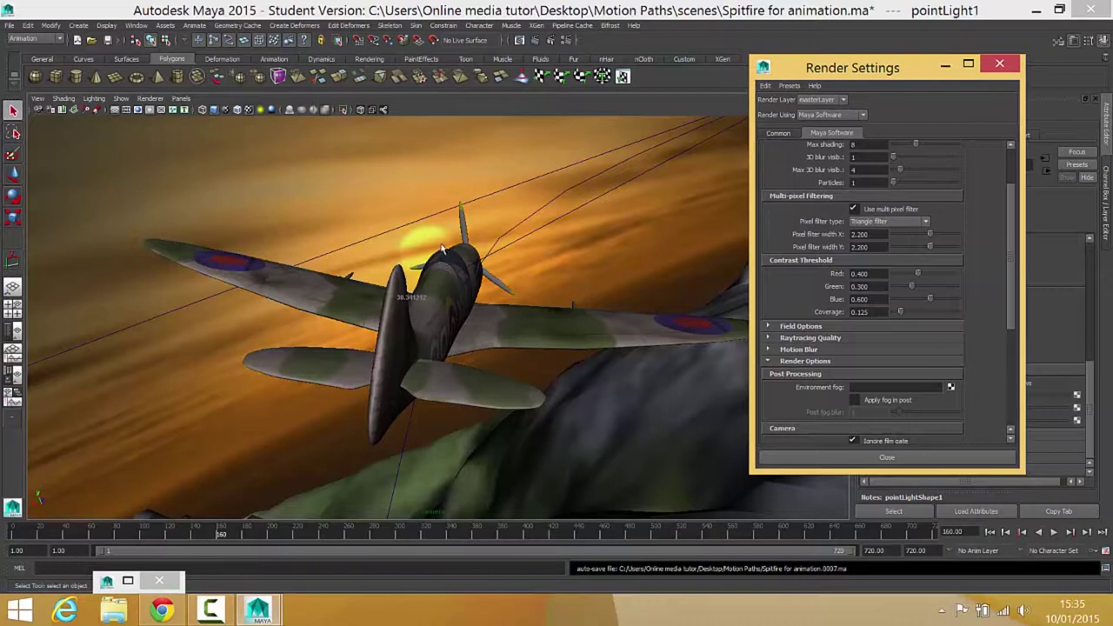
drag(878, 67, 721, 51)
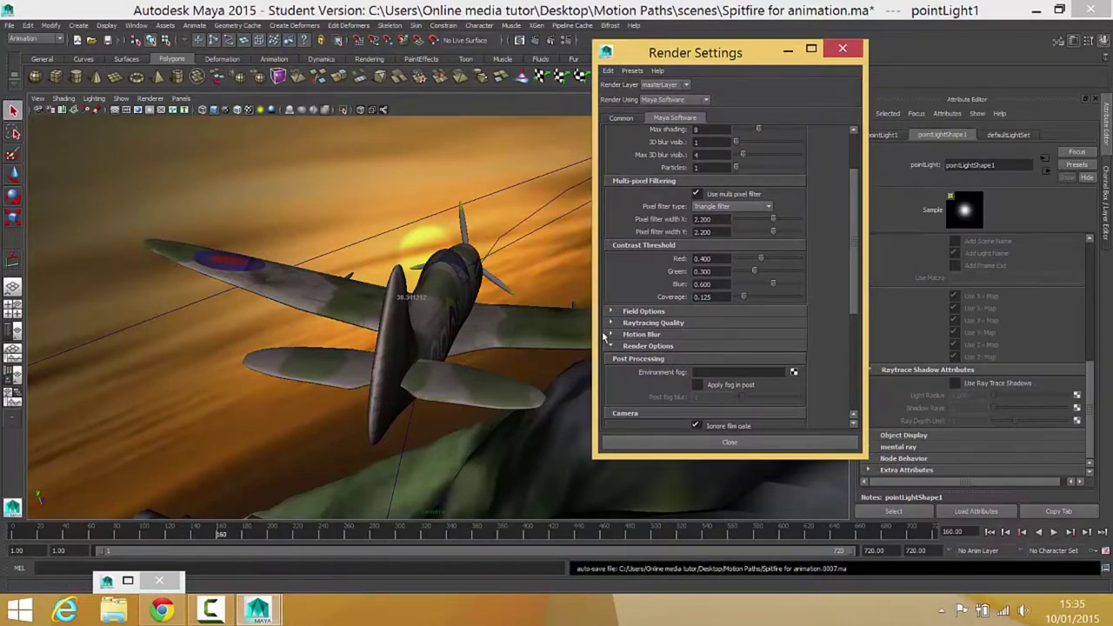
click(611, 335)
scroll(652, 337, down, 3)
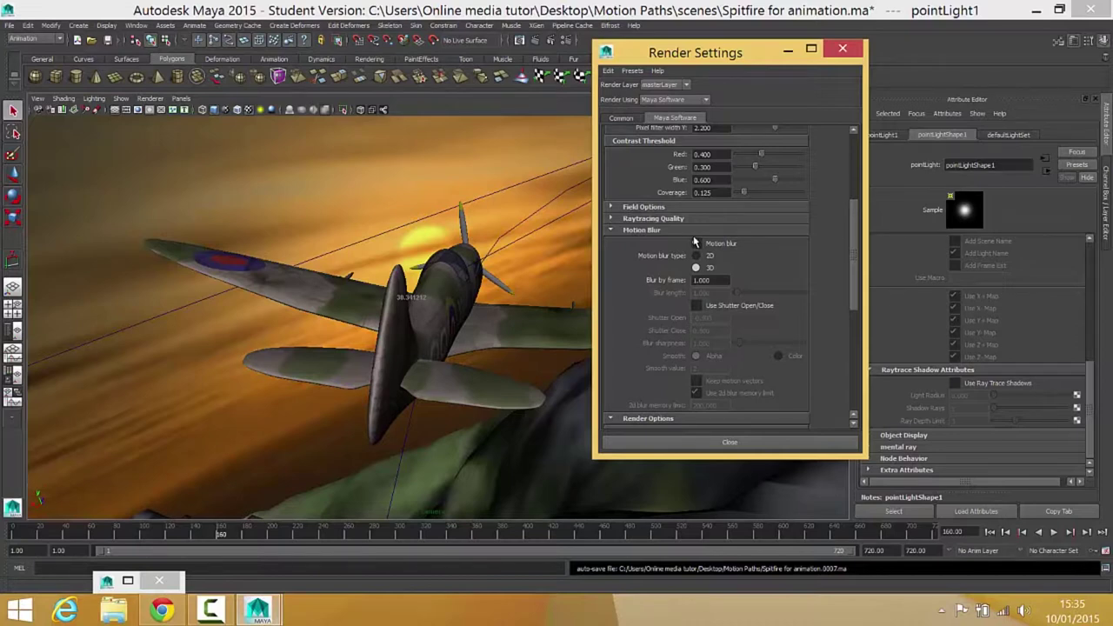
click(695, 243)
scroll(746, 321, down, 4)
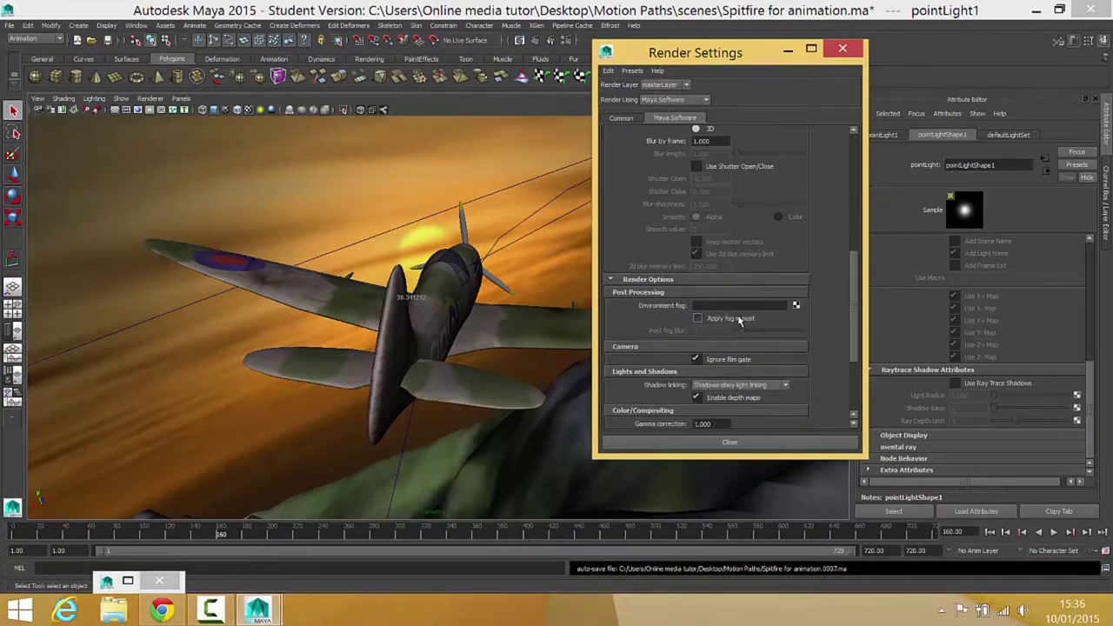
scroll(739, 320, down, 3)
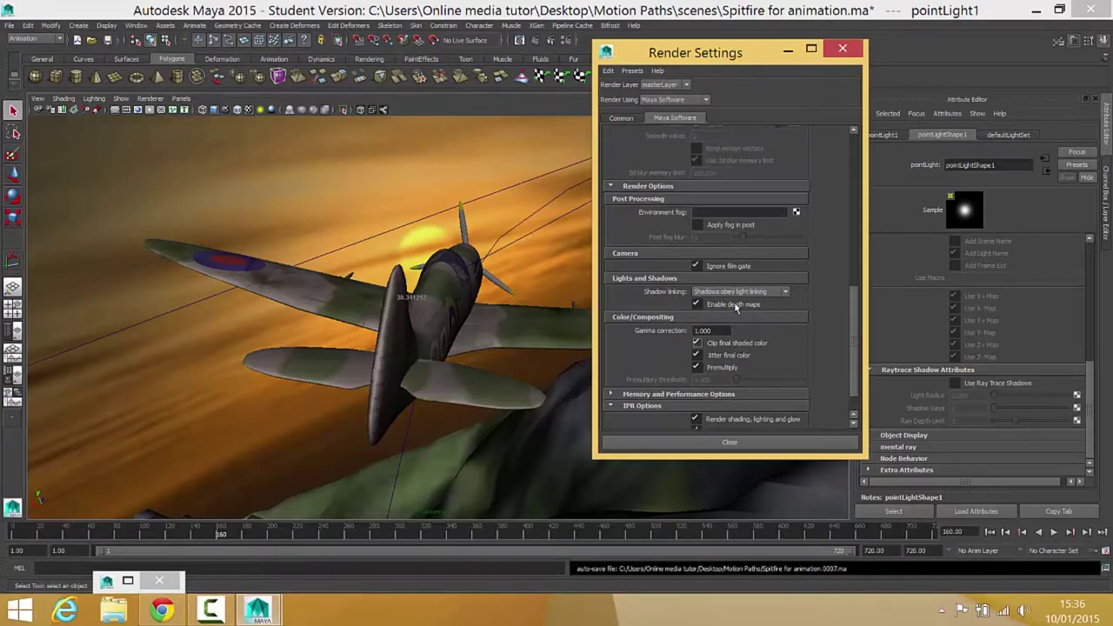
scroll(733, 301, up, 11)
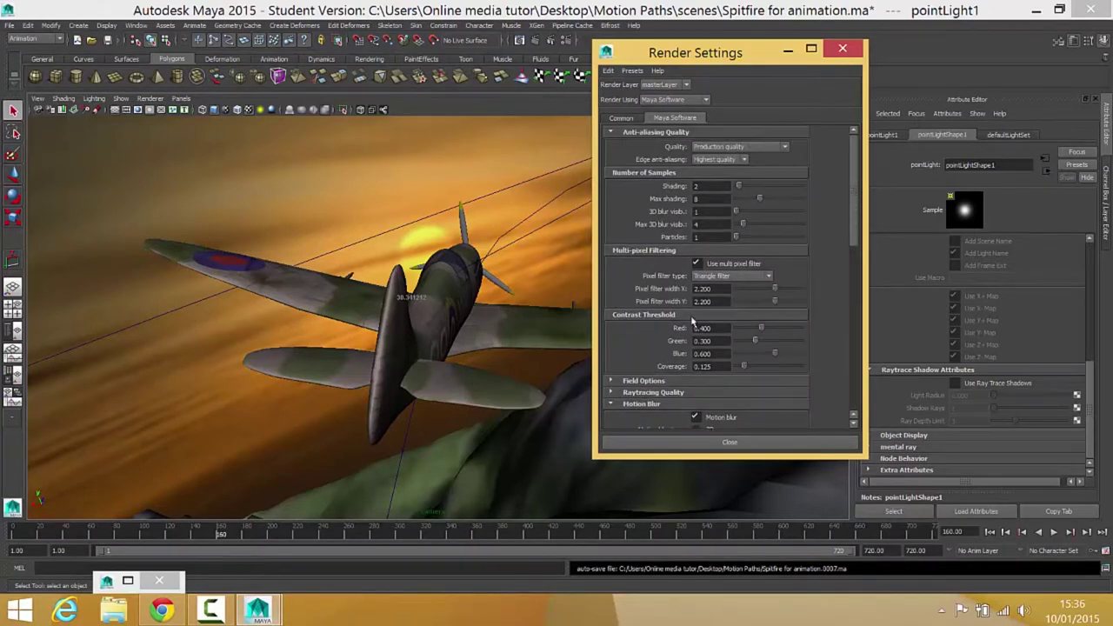
Step: Close Render Settings and test-render frame 160 at 1280 × 720 to check the blur
click(735, 443)
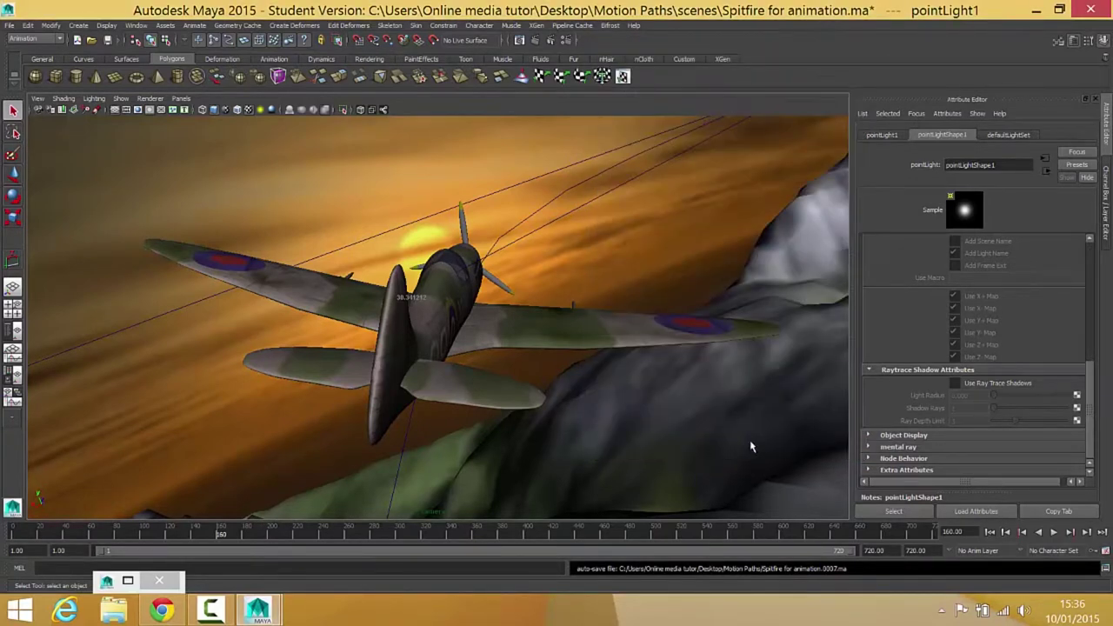
click(536, 42)
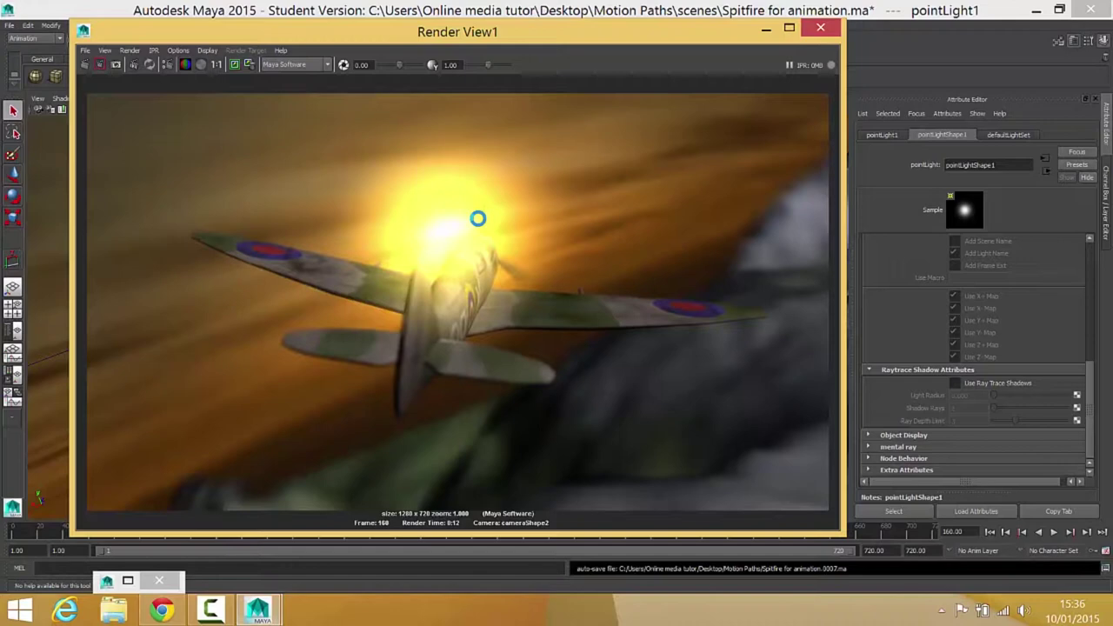
Step: Close the test render and switch the viewport to look through camera1
click(819, 27)
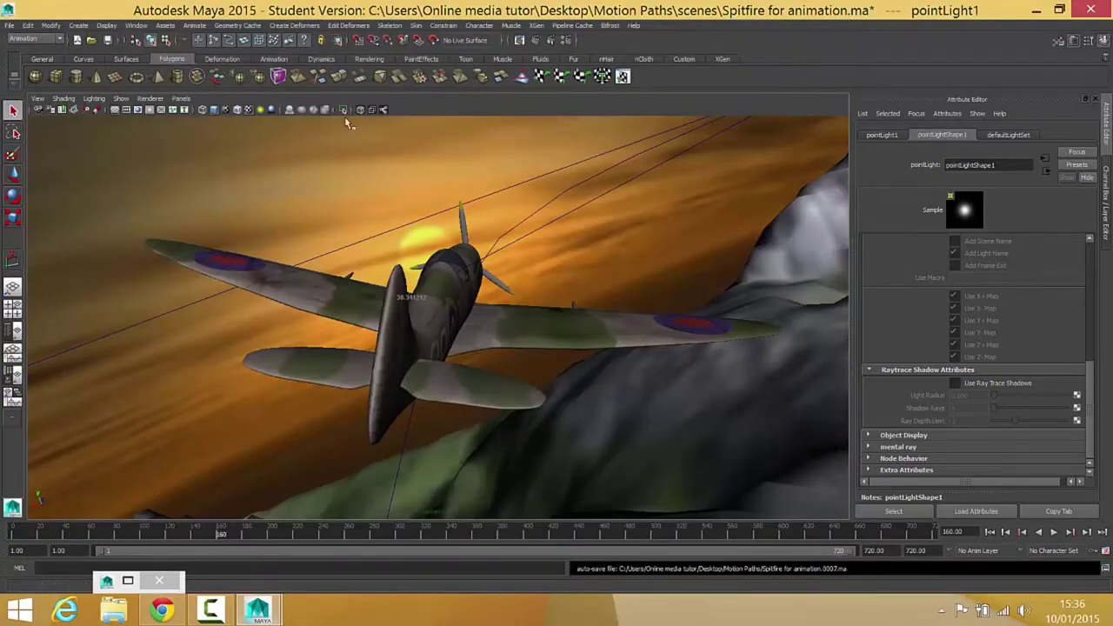
click(181, 99)
mouse_move(205, 110)
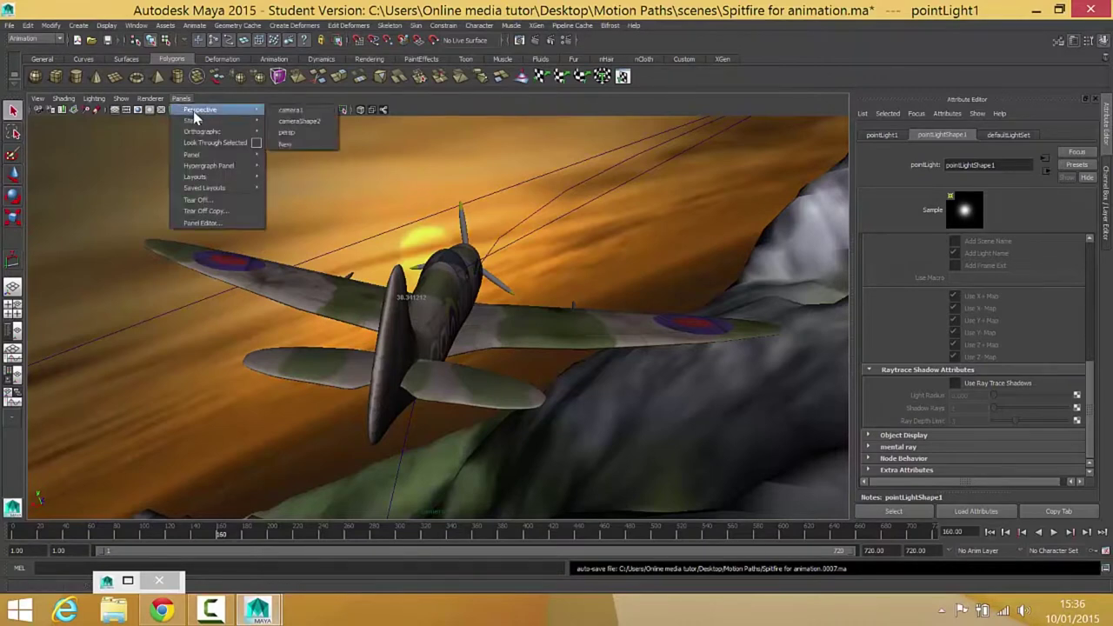
click(300, 111)
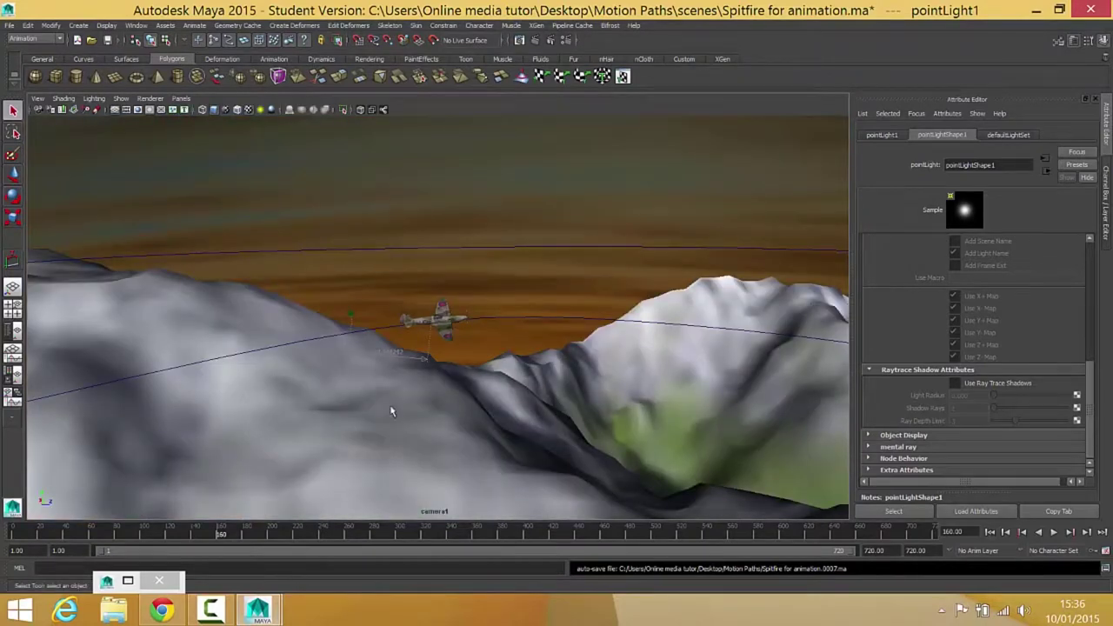
Step: Scrub to frame 417, test-render it from camera1, then close Render View
drag(227, 534, 548, 527)
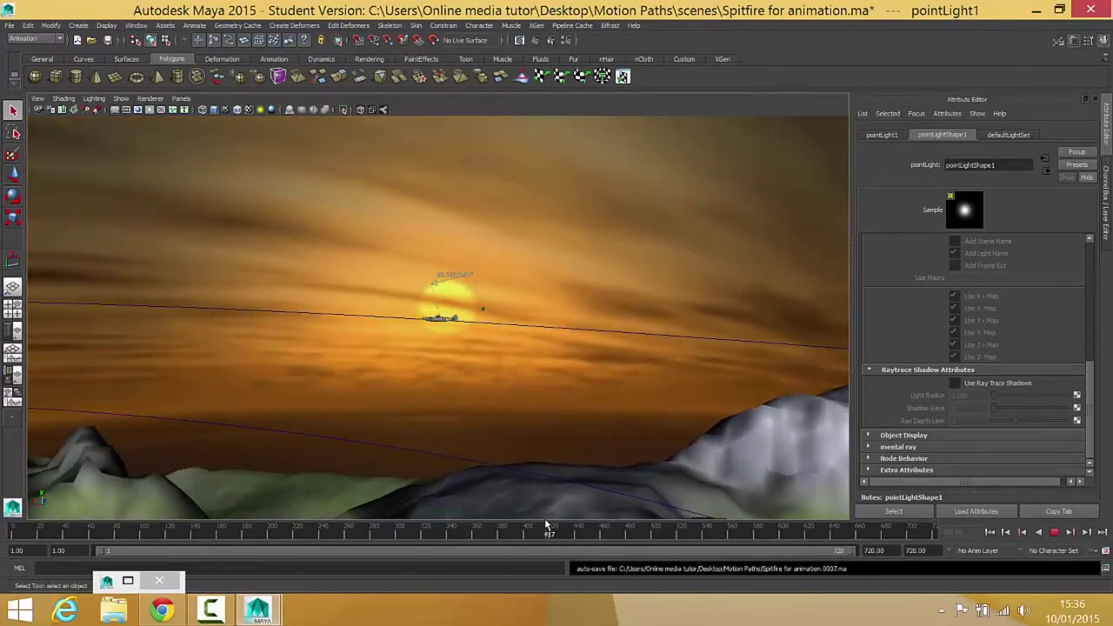
click(535, 40)
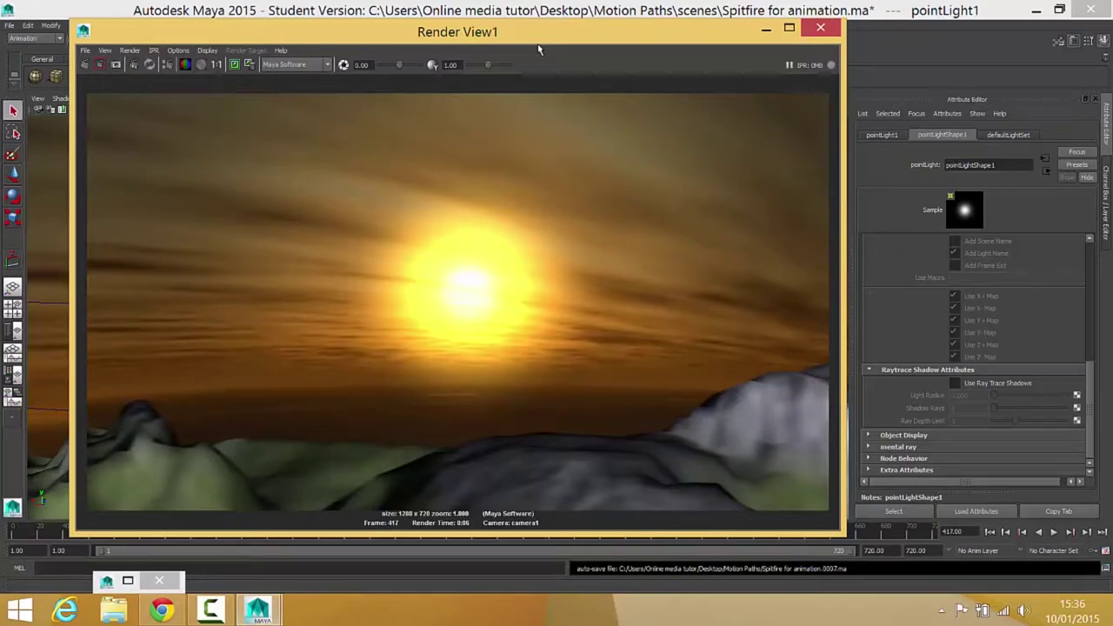
click(810, 33)
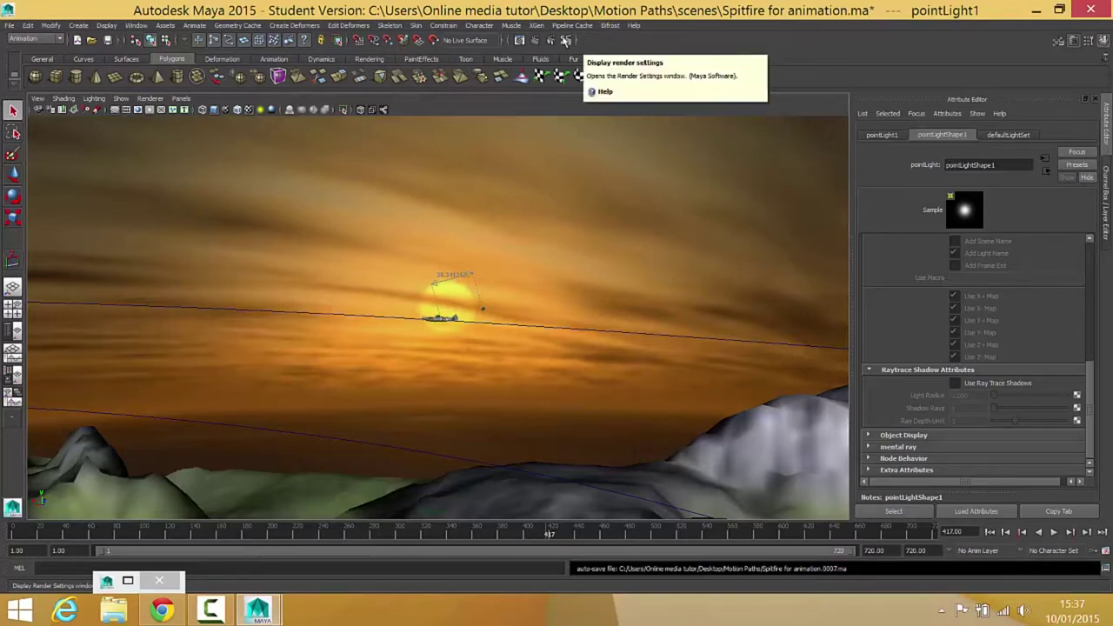
Step: Switch to the Rendering menu set, start a Batch Render past the Student Version notice, and minimize Maya
click(35, 40)
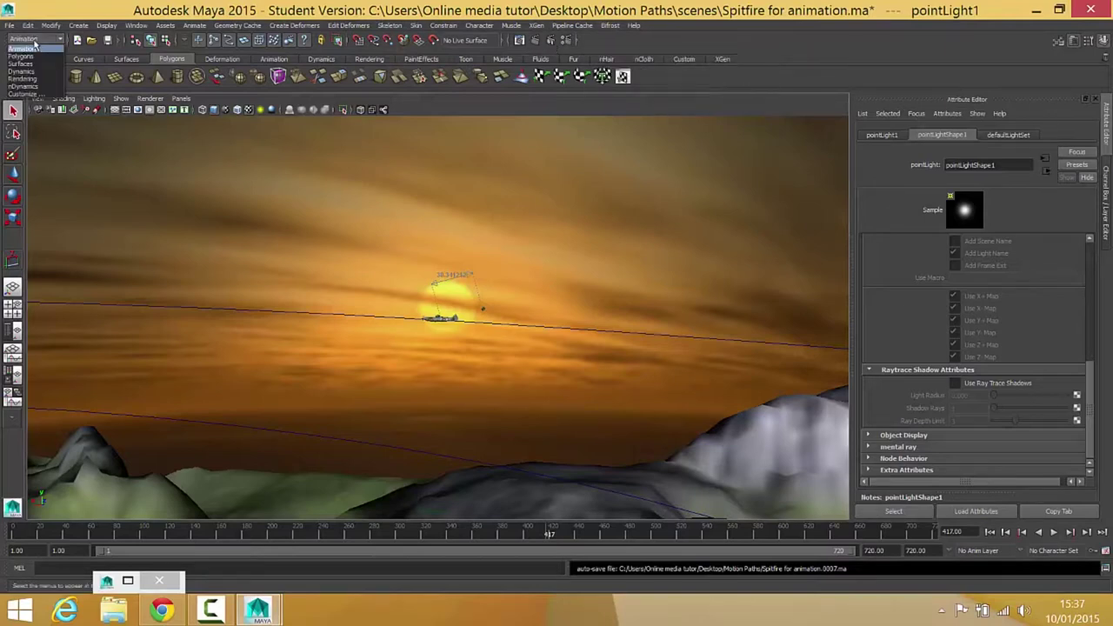
click(38, 78)
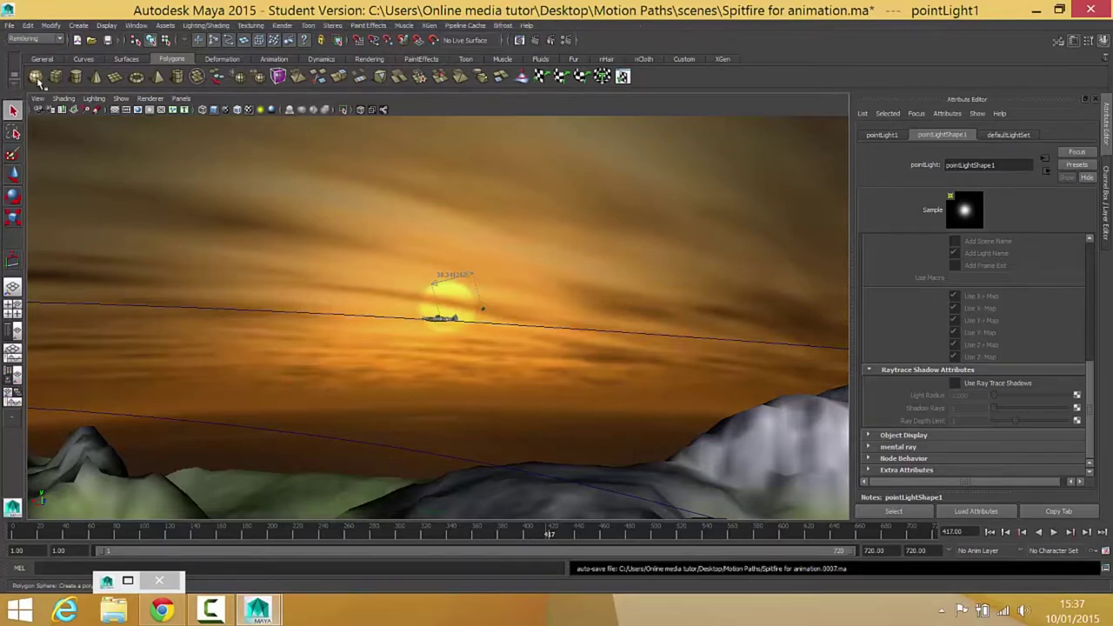
click(282, 26)
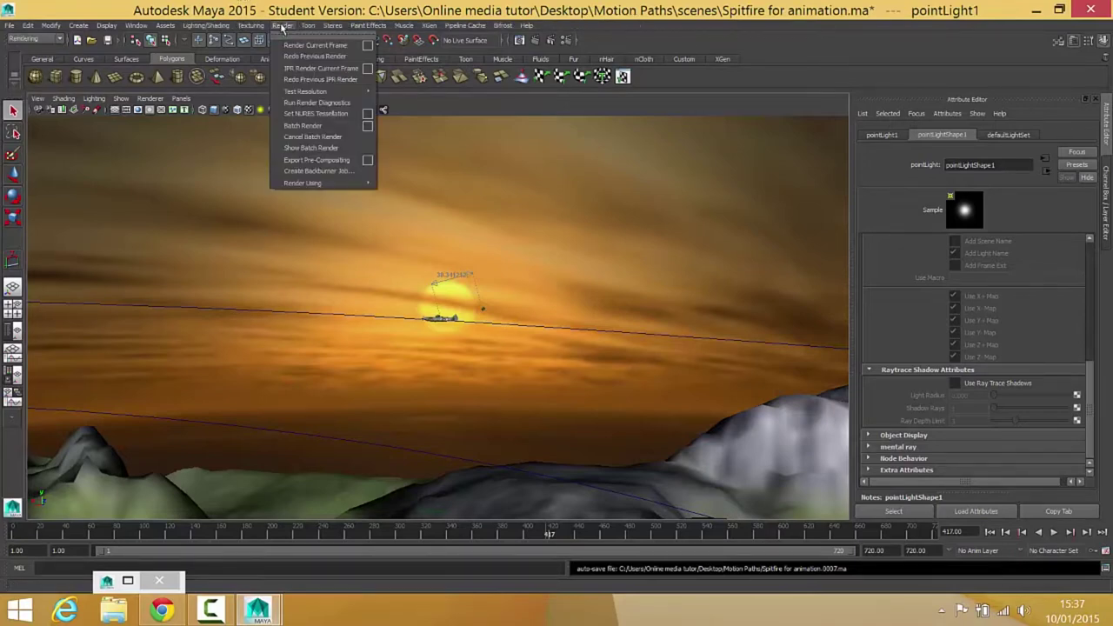
click(305, 126)
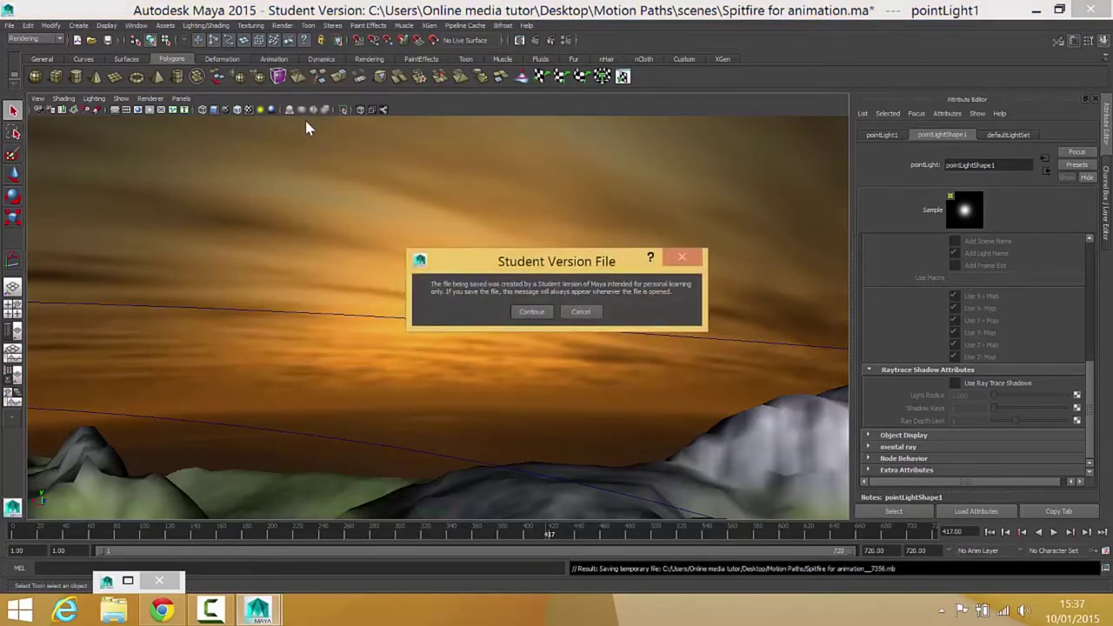
click(526, 311)
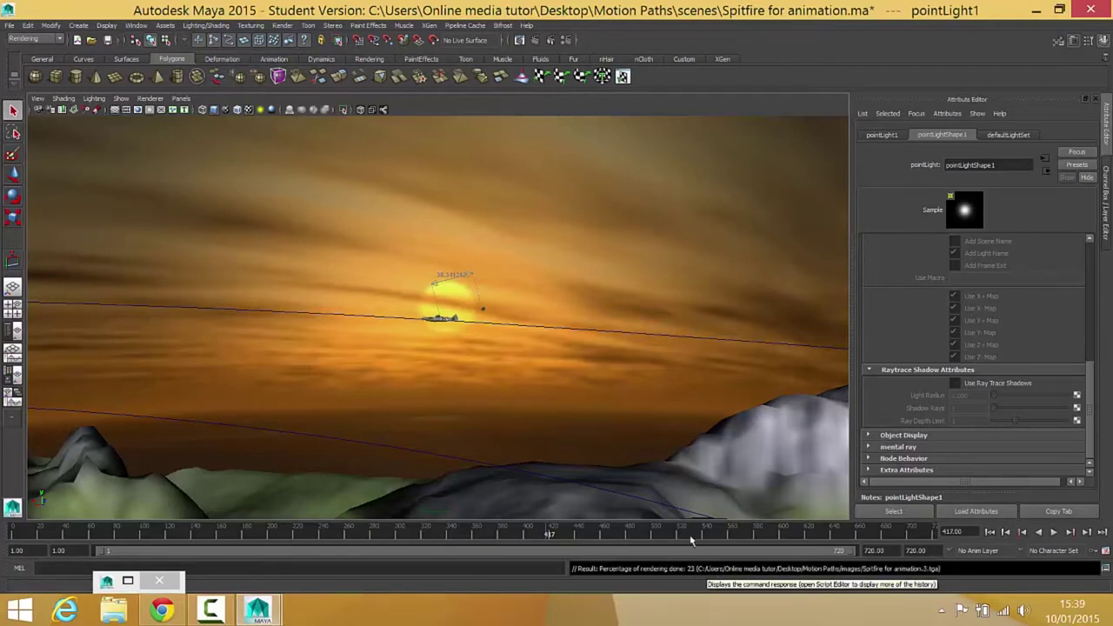
click(1035, 9)
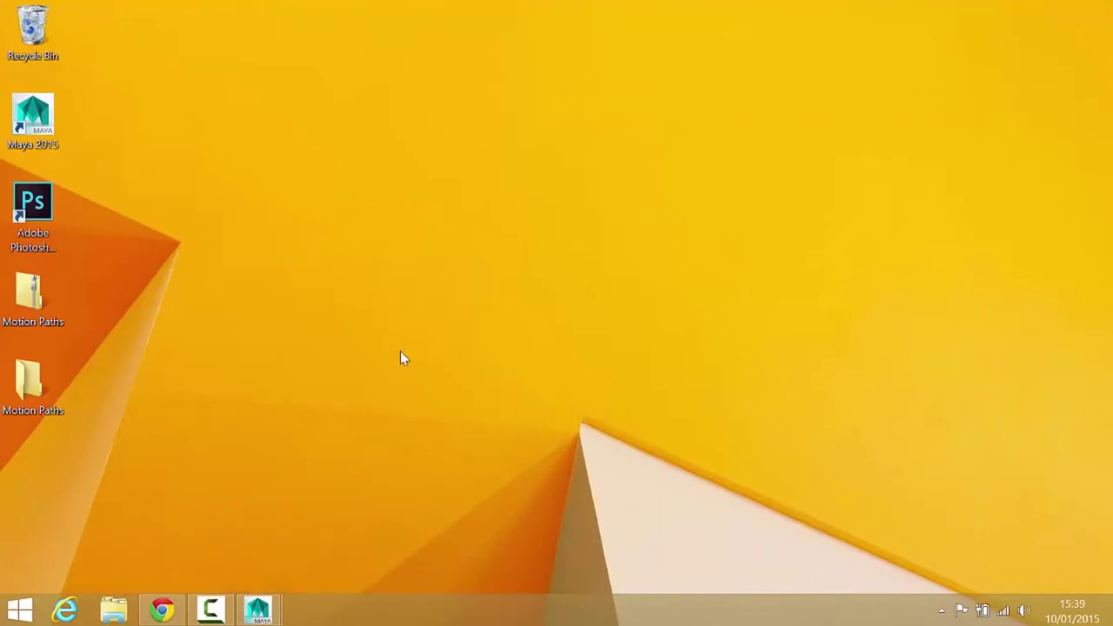
Step: Open Motion Paths > images to view the rendered Spitfire for animation .tga frames
click(30, 380)
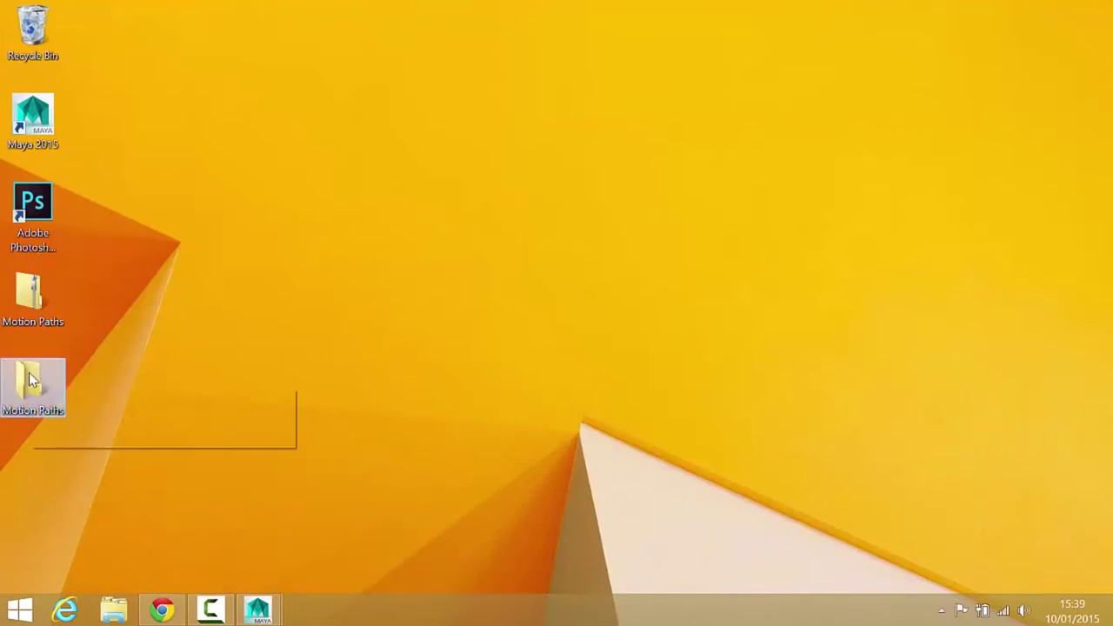
double_click(31, 380)
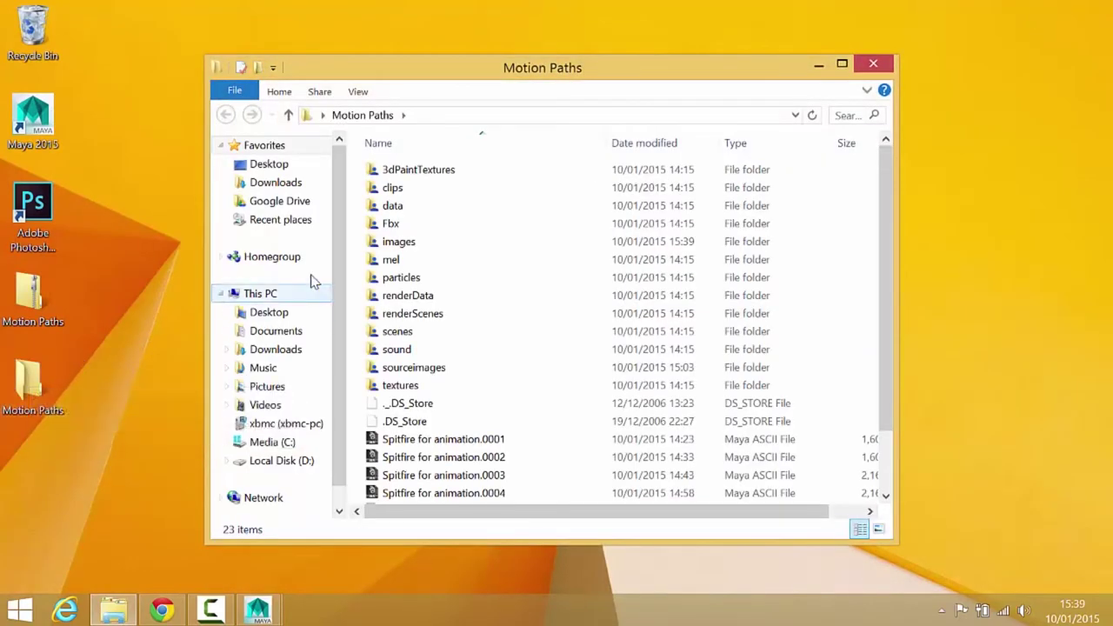
double_click(398, 242)
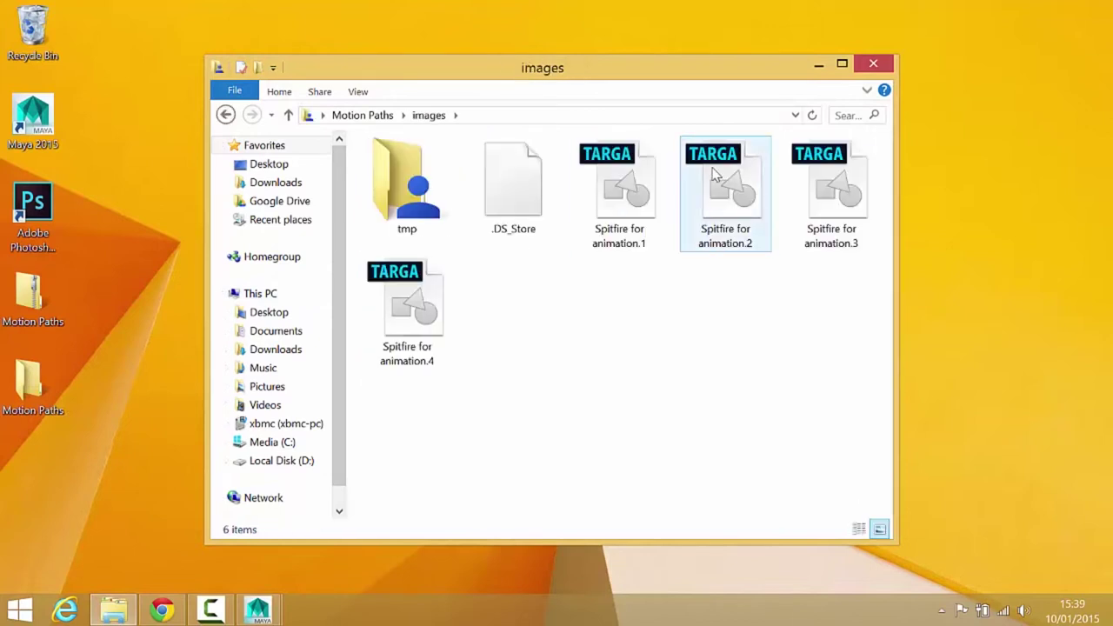